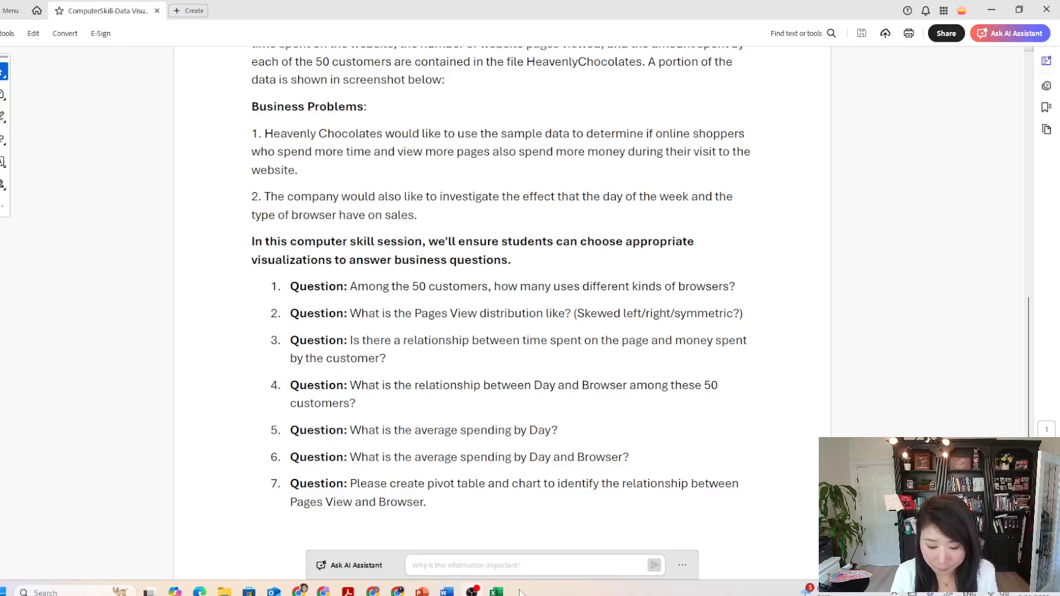
Switch to Excel and select the whole customer data table with headers, A1:F51, on the Data sheet.
{"action": "left_click", "coordinate": [497, 592]}
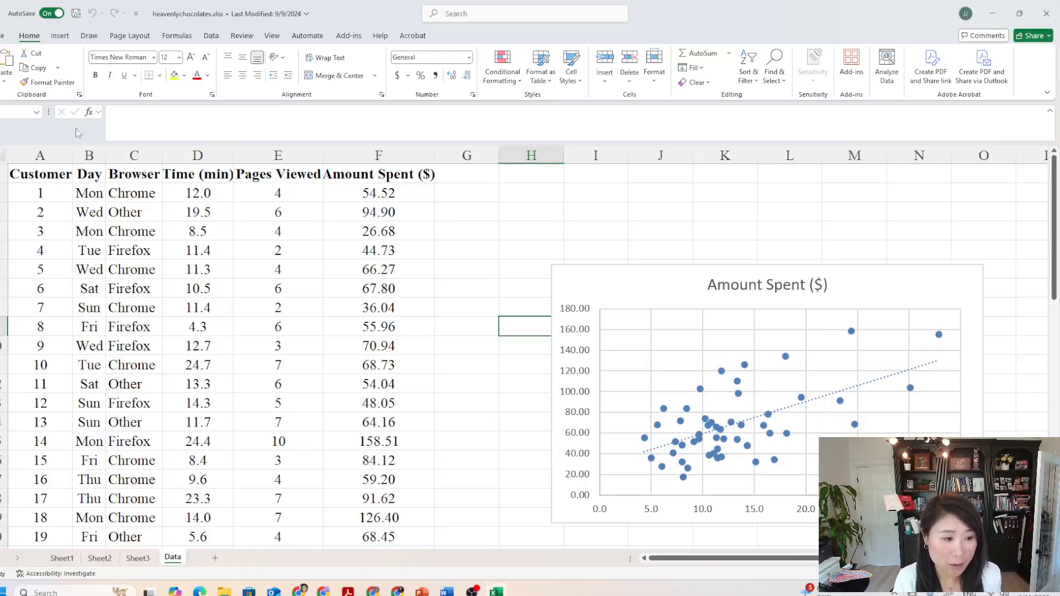
{"action": "left_click", "coordinate": [25, 173]}
{"action": "left_click_drag", "start_coordinate": [24, 174], "coordinate": [395, 508]}
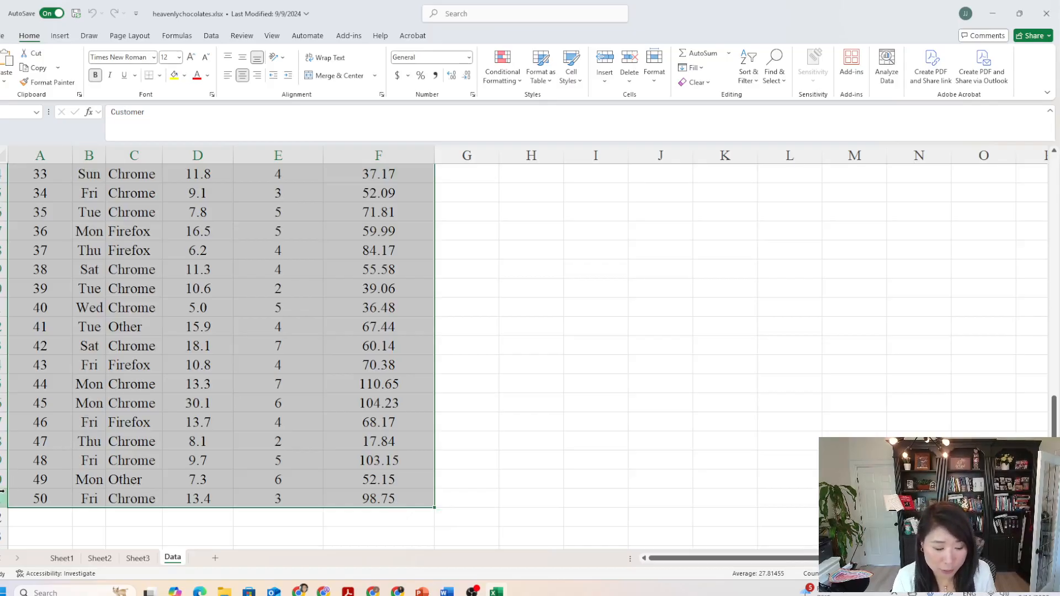
{"action": "scroll", "coordinate": [16, 486], "scroll_direction": "up", "scroll_amount": 9}
{"action": "scroll", "coordinate": [84, 408], "scroll_direction": "up", "scroll_amount": 2}
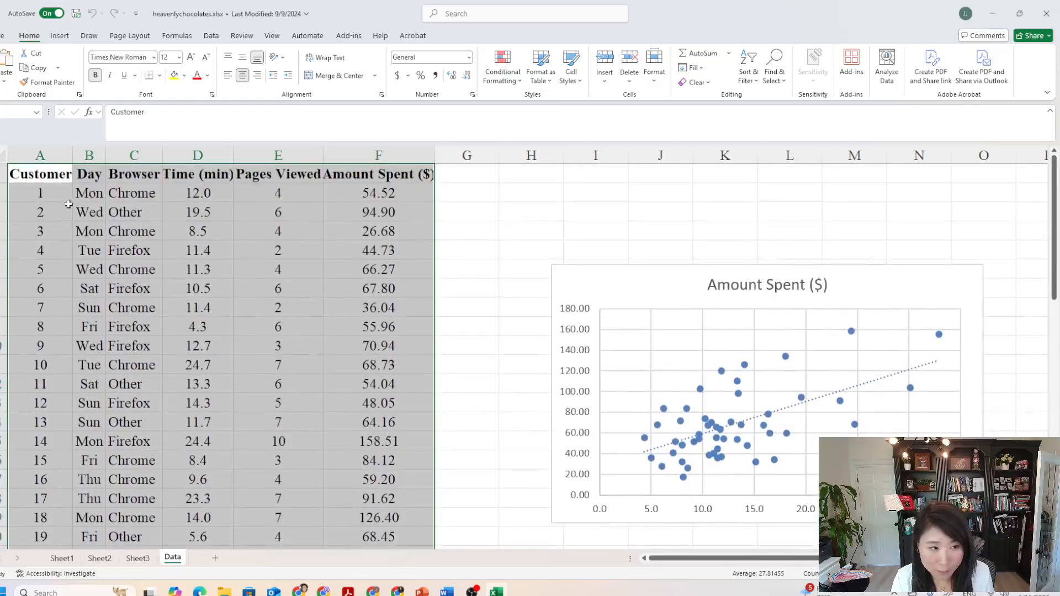
{"action": "scroll", "coordinate": [328, 194], "scroll_direction": "down", "scroll_amount": 12}
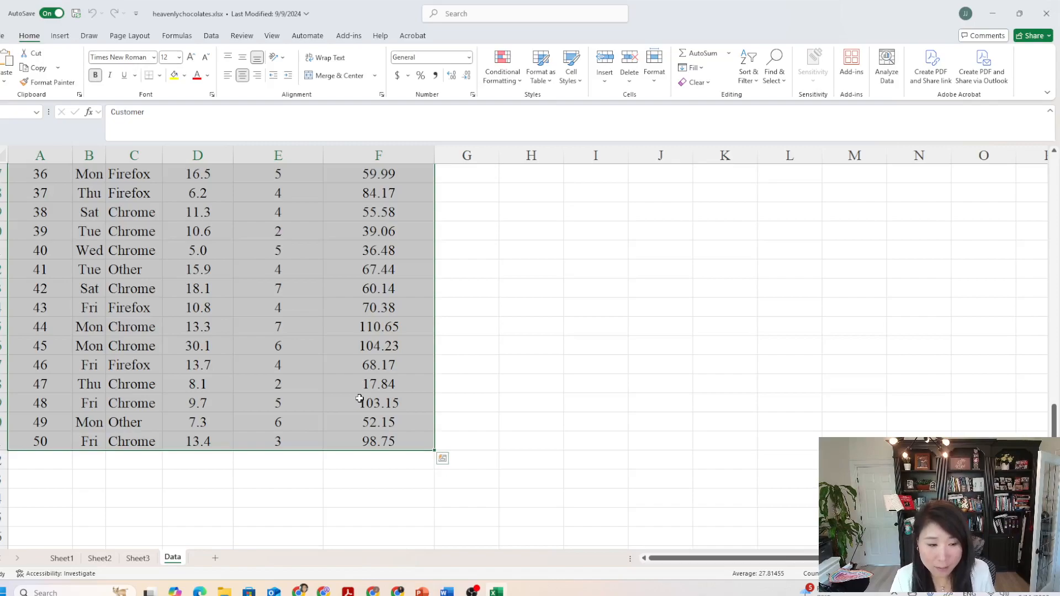
{"action": "scroll", "coordinate": [232, 438], "scroll_direction": "up", "scroll_amount": 12}
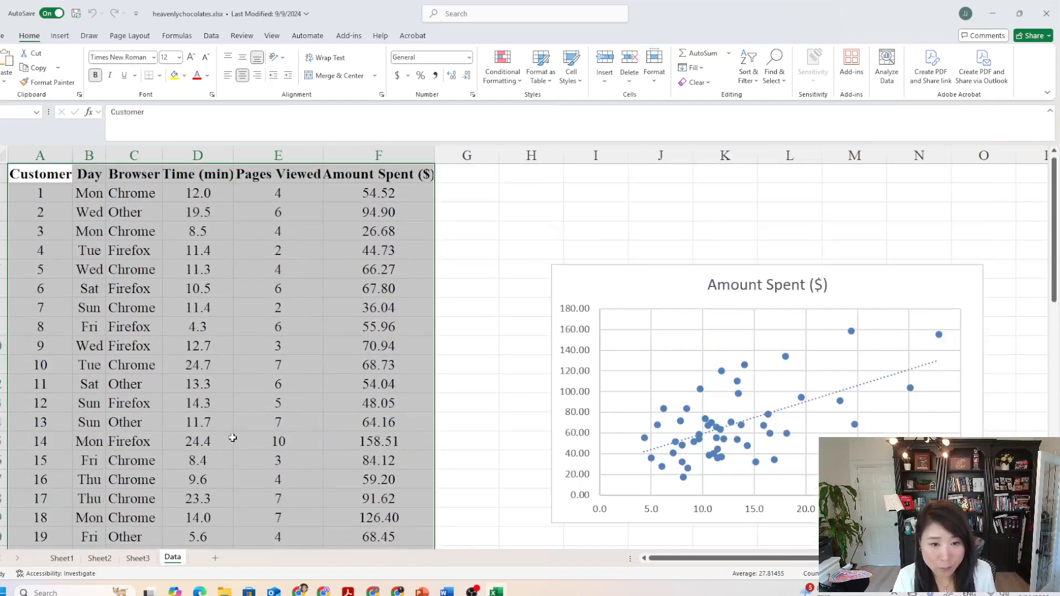
Insert a PivotTable from the selected range Data!$A$1:$F$51 on a new worksheet.
{"action": "left_click", "coordinate": [65, 38]}
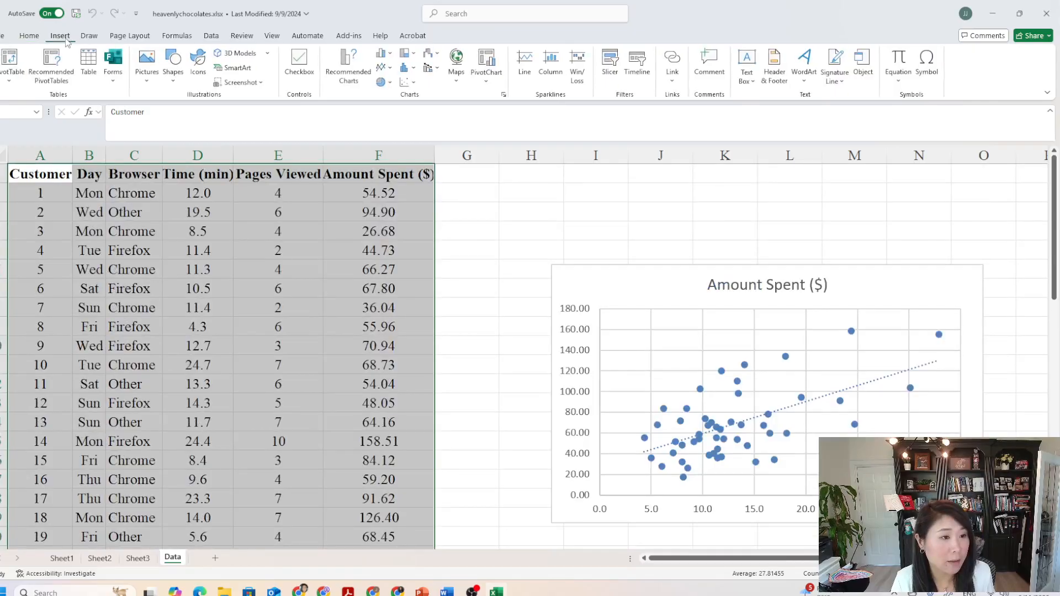
{"action": "left_click", "coordinate": [8, 61]}
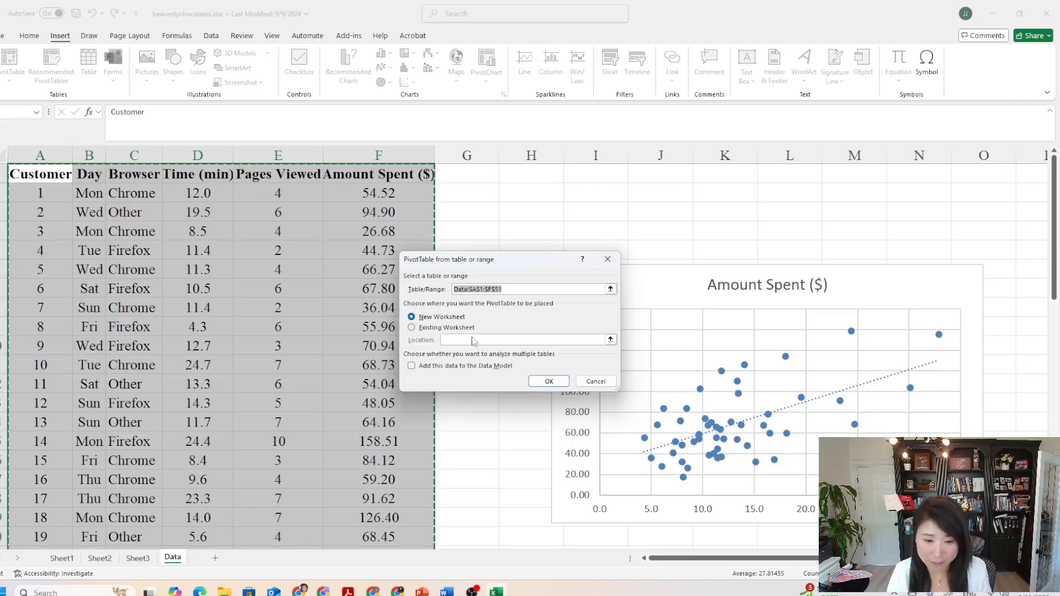
{"action": "left_click", "coordinate": [415, 320]}
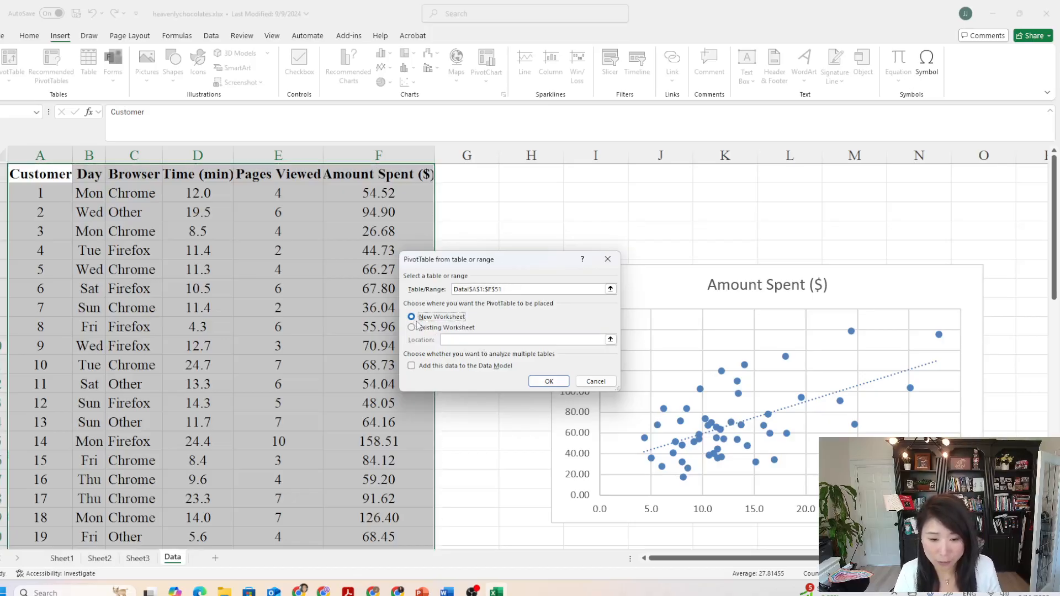
{"action": "left_click", "coordinate": [549, 381]}
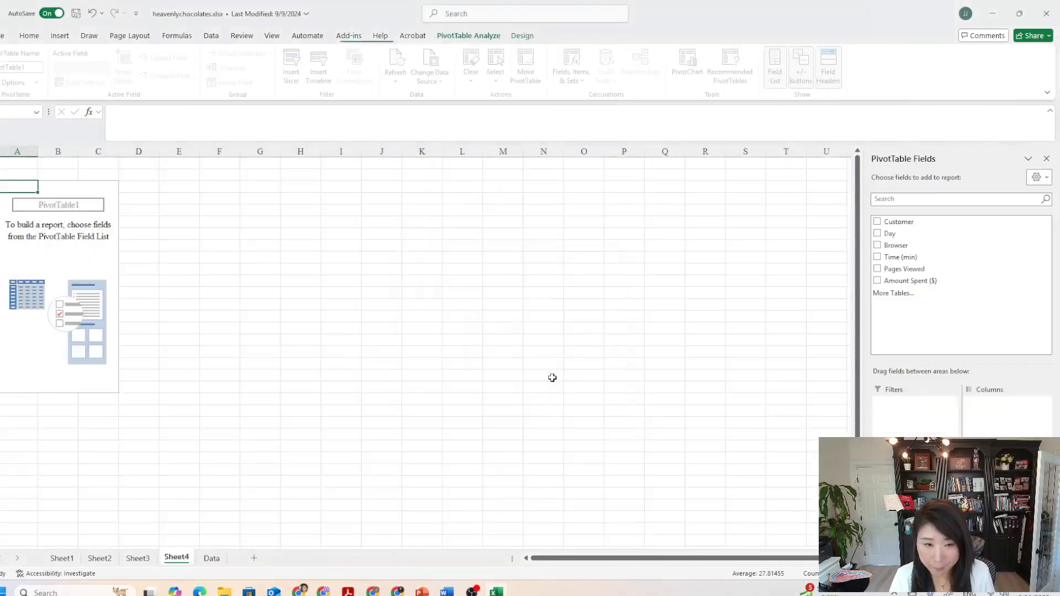
Rename the new PivotTable worksheet as Q7.
{"action": "double_click", "coordinate": [179, 559]}
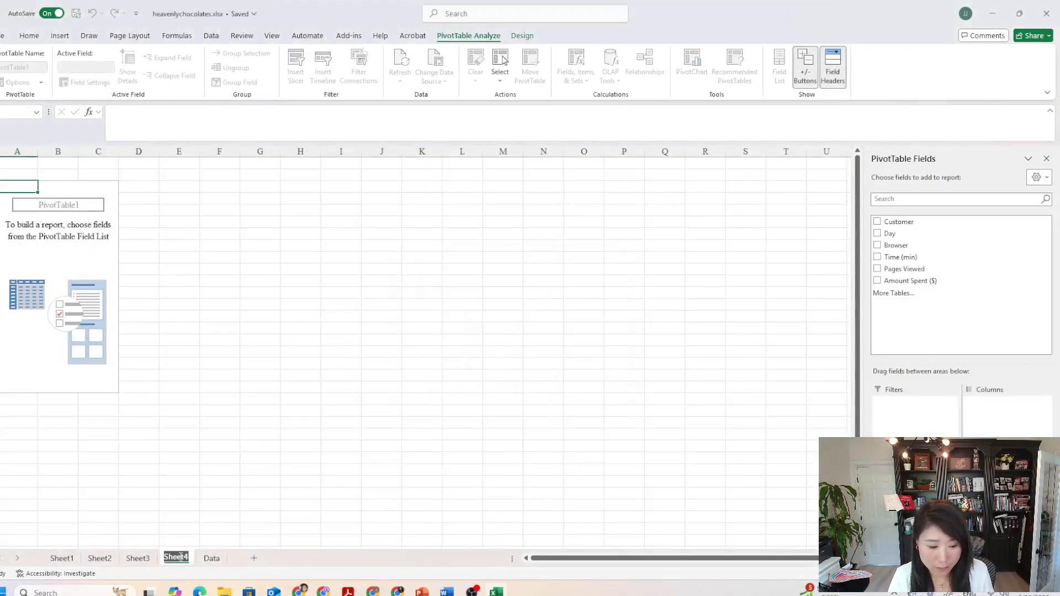
{"action": "key", "text": "Caps_Lock"}
{"action": "type", "text": "Q7"}
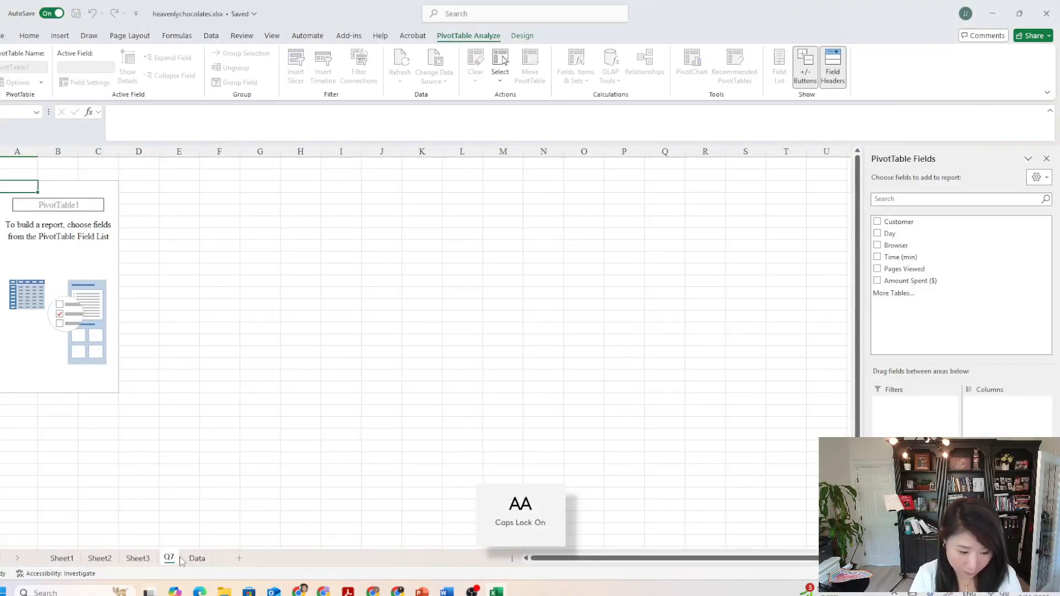
{"action": "key", "text": "Caps_Lock"}
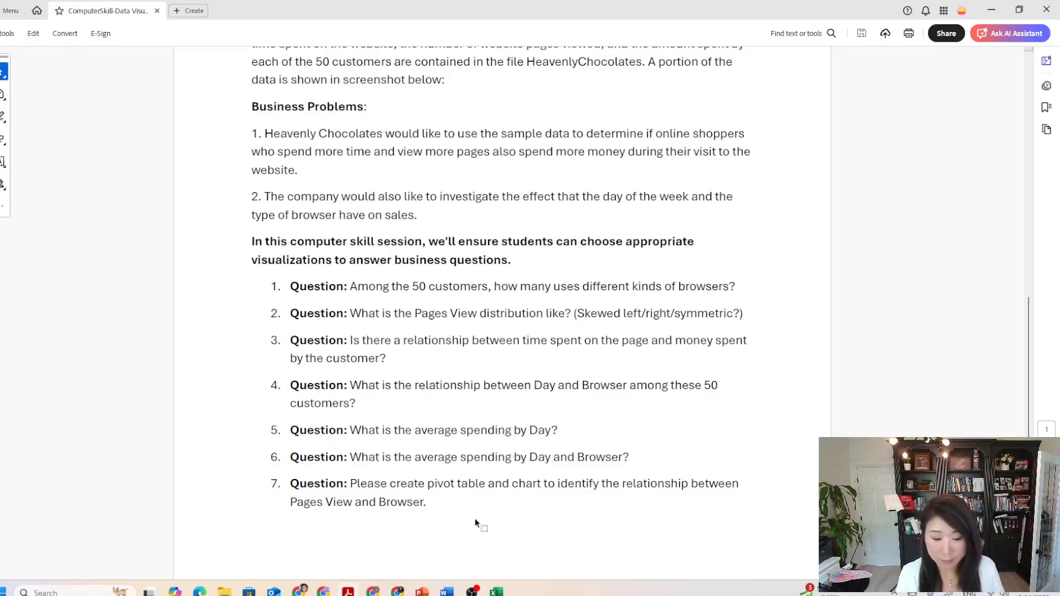
Return to the Excel workbook and add the Pages Viewed field to the pivot table's rows.
{"action": "mouse_move", "coordinate": [500, 592]}
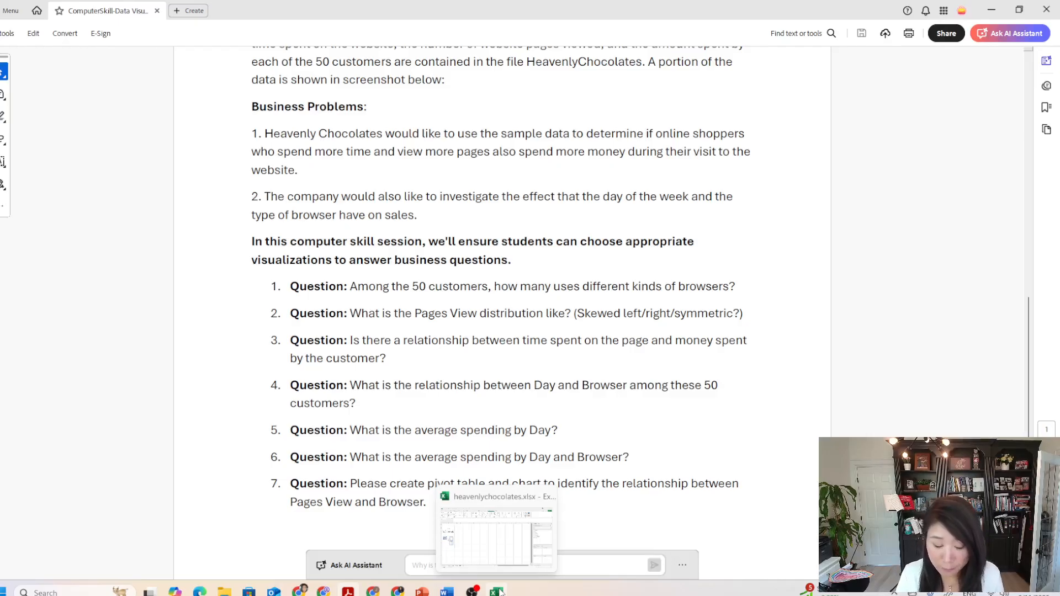
{"action": "left_click", "coordinate": [499, 592]}
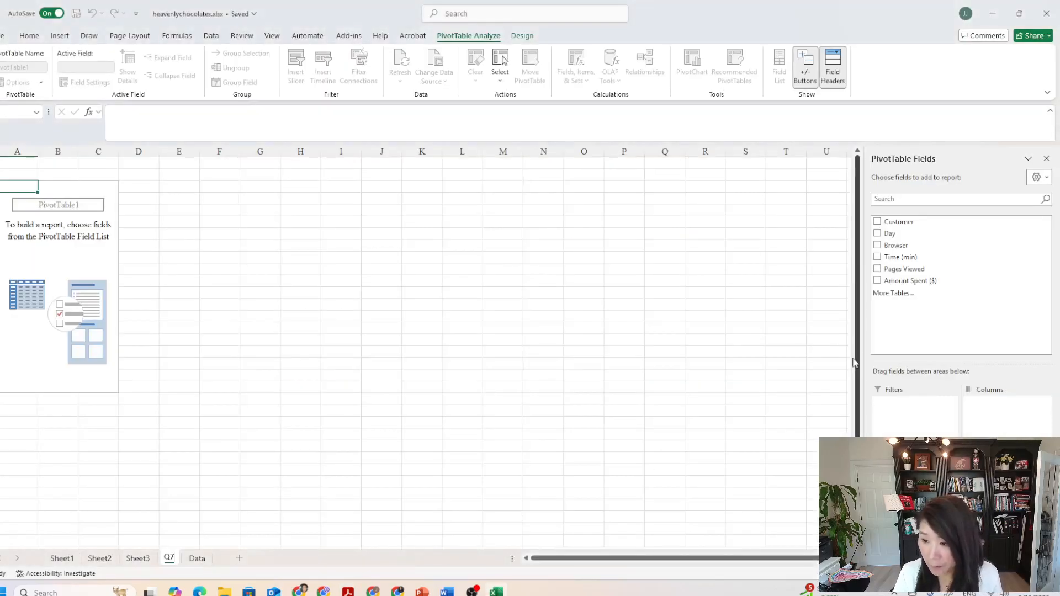
{"action": "left_click", "coordinate": [918, 270]}
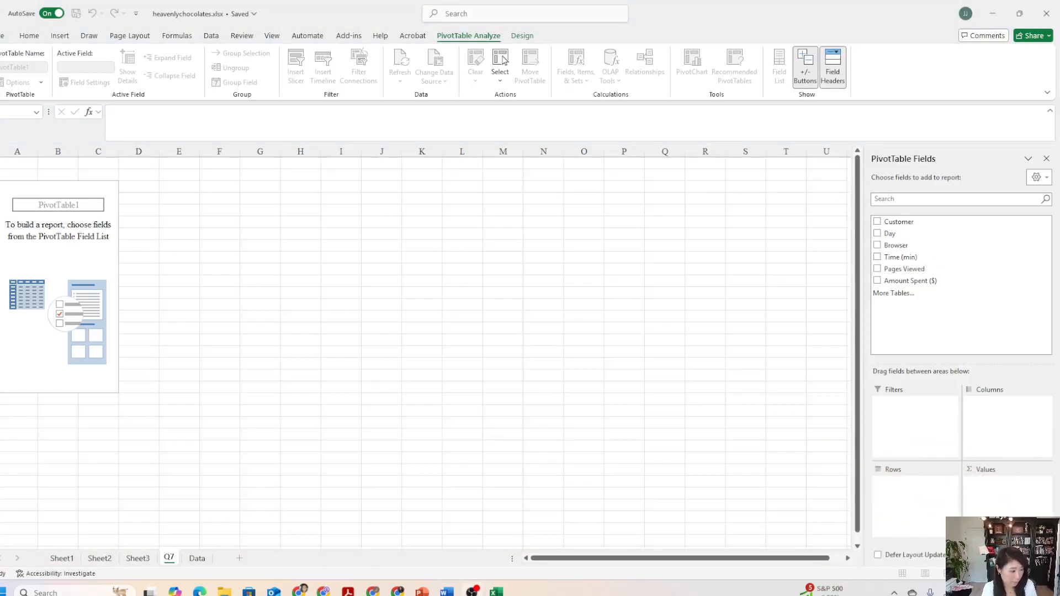
{"action": "left_click", "coordinate": [899, 246]}
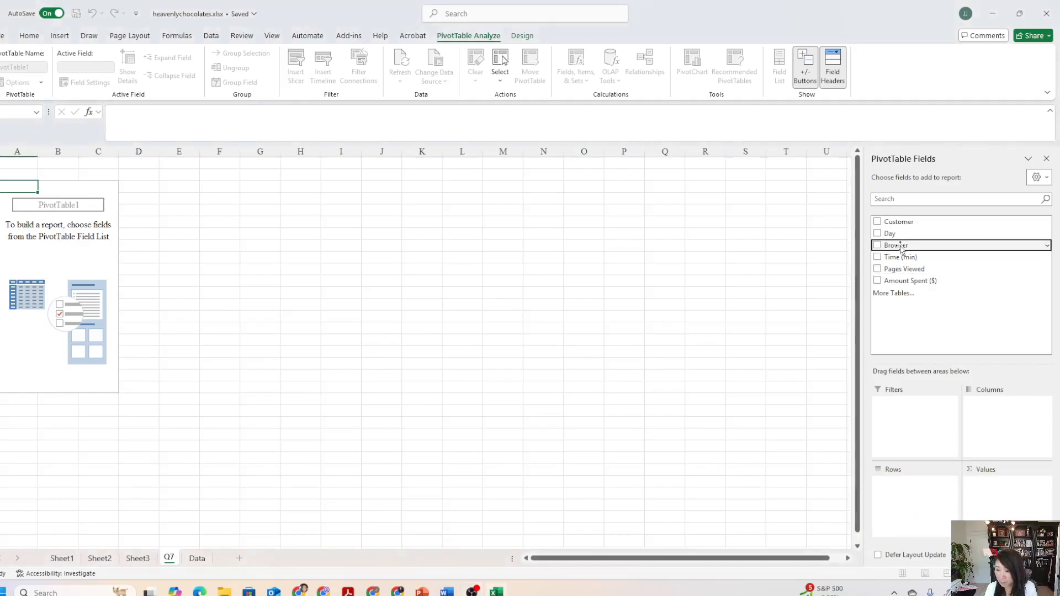
{"action": "left_click", "coordinate": [905, 269]}
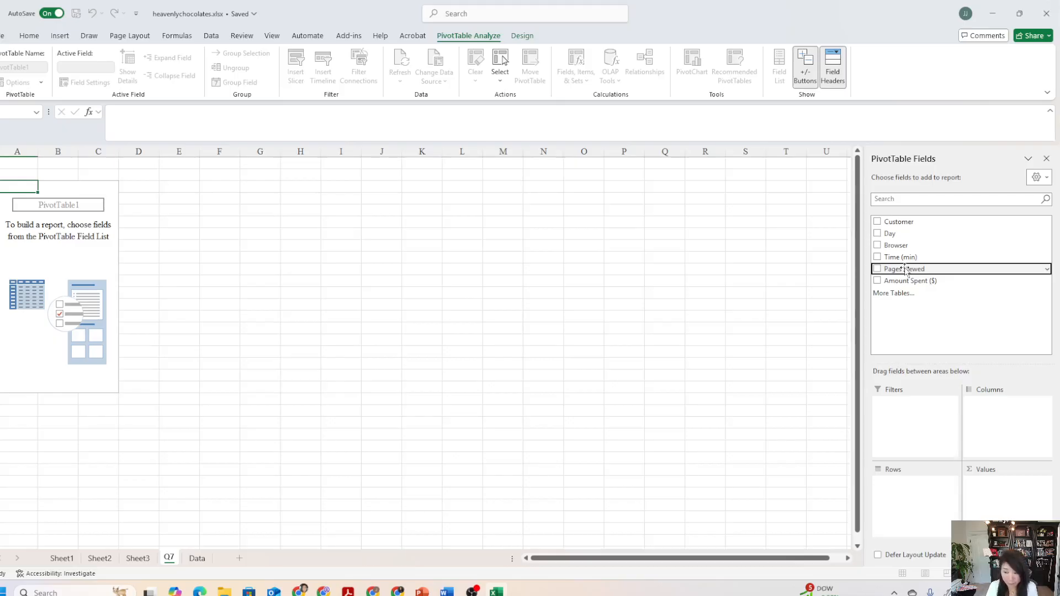
{"action": "left_click_drag", "start_coordinate": [905, 271], "coordinate": [911, 492]}
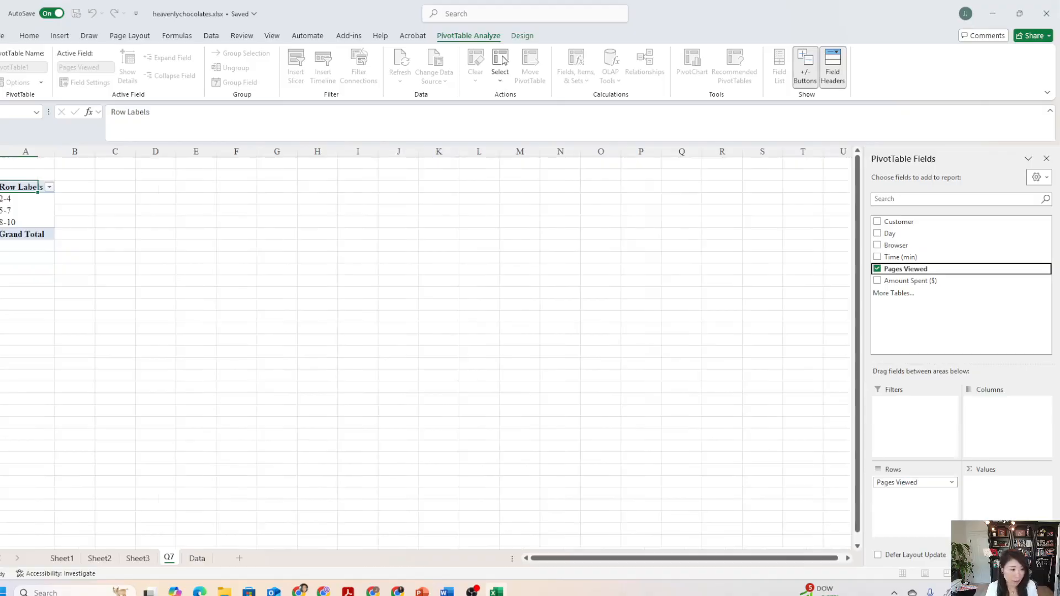
Ungroup the Pages Viewed row labels so each page count is listed individually.
{"action": "left_click", "coordinate": [49, 186]}
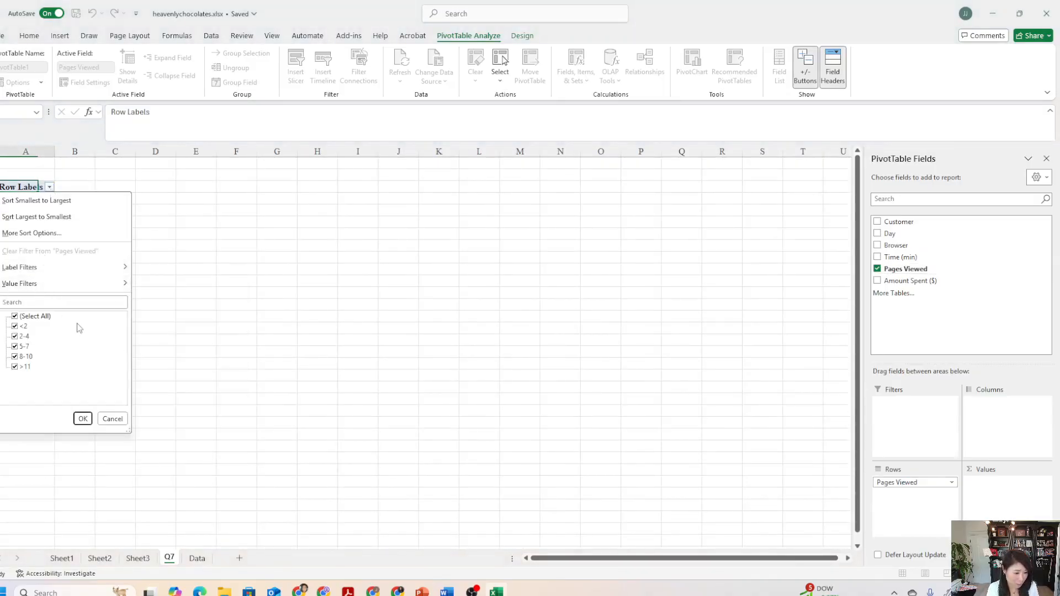
{"action": "left_click", "coordinate": [136, 224]}
{"action": "left_click", "coordinate": [34, 200]}
{"action": "right_click", "coordinate": [36, 201]}
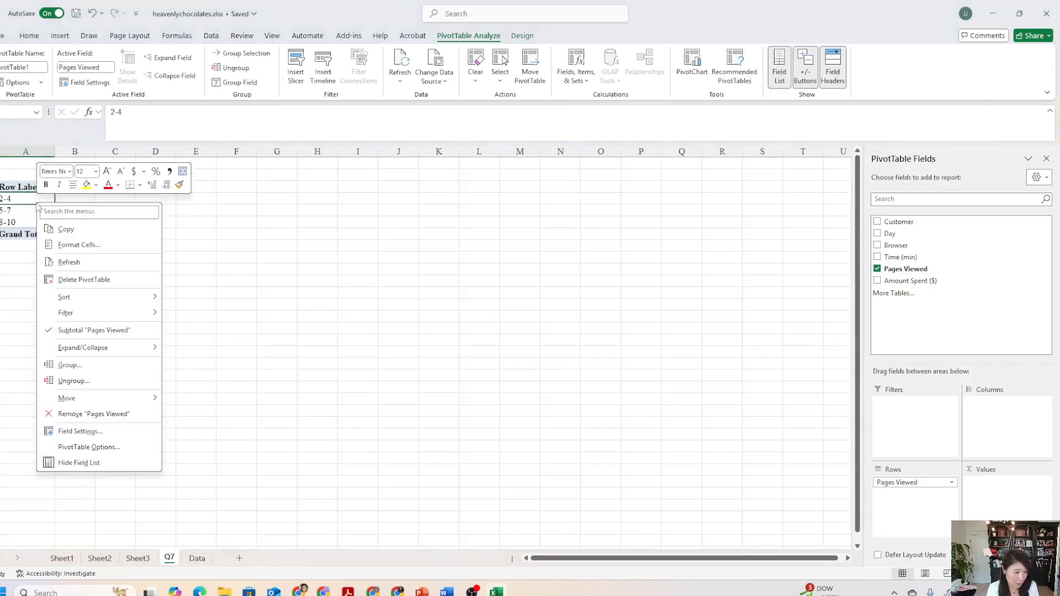
{"action": "left_click", "coordinate": [93, 381]}
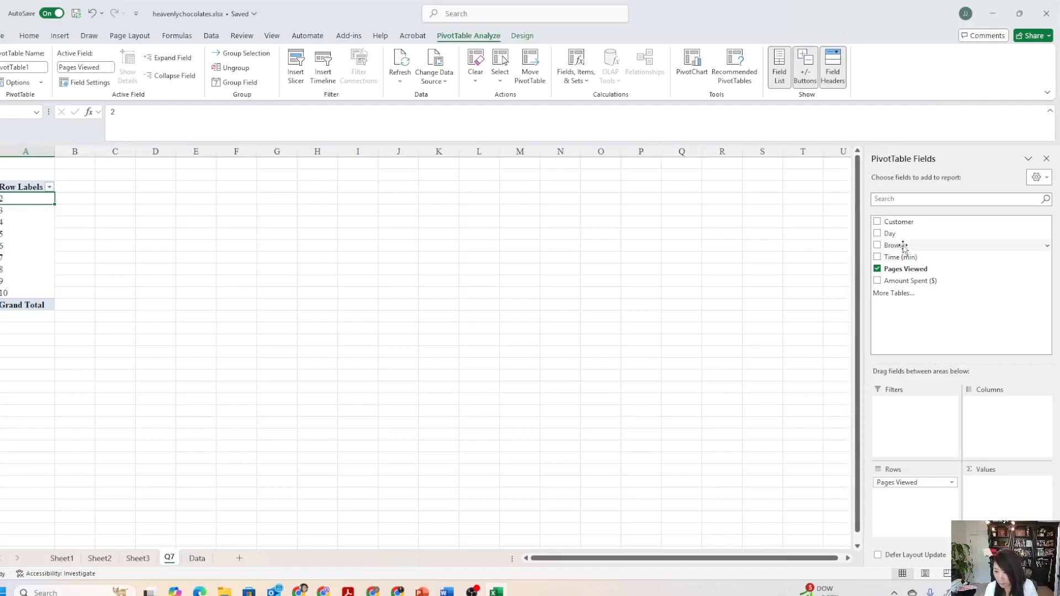
Add Browser as the pivot table's columns and Pages Viewed as its values.
{"action": "left_click_drag", "start_coordinate": [901, 245], "coordinate": [989, 423]}
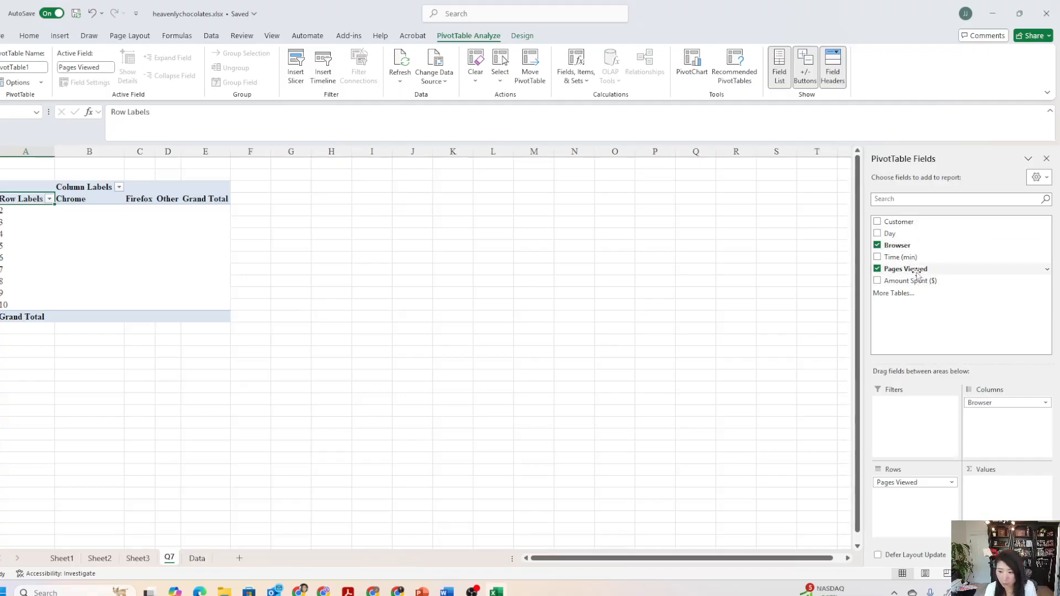
{"action": "left_click_drag", "start_coordinate": [917, 272], "coordinate": [986, 498]}
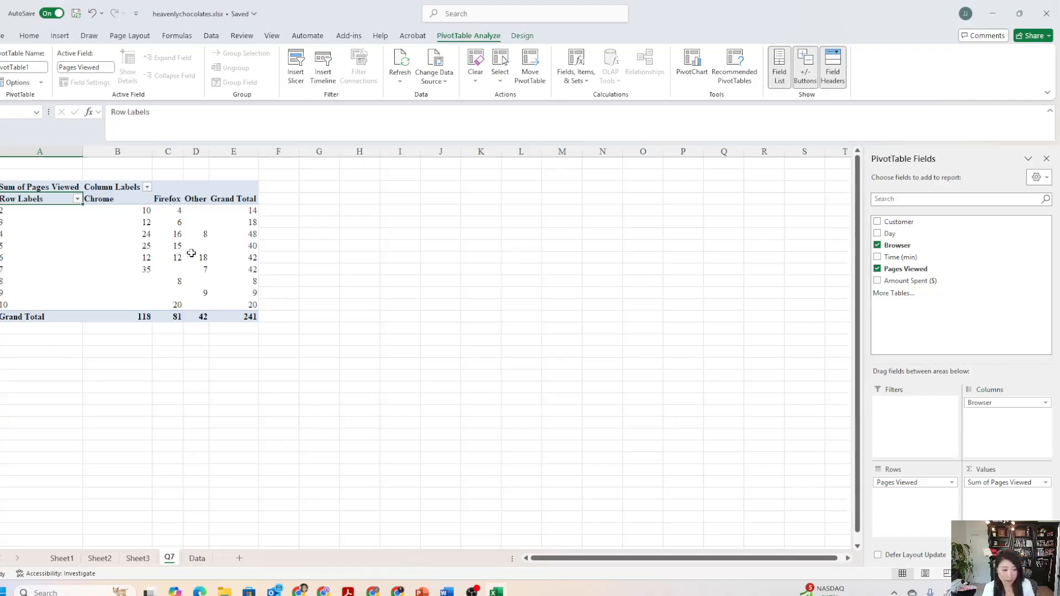
{"action": "left_click", "coordinate": [249, 318]}
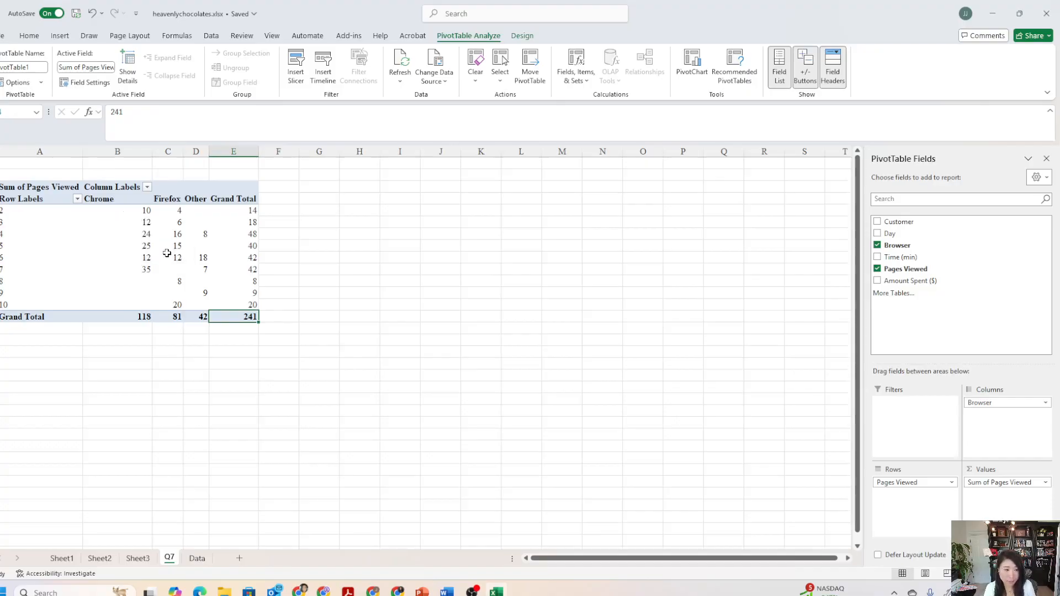
Summarize the pivot table's Pages Viewed values by Count.
{"action": "left_click", "coordinate": [176, 235]}
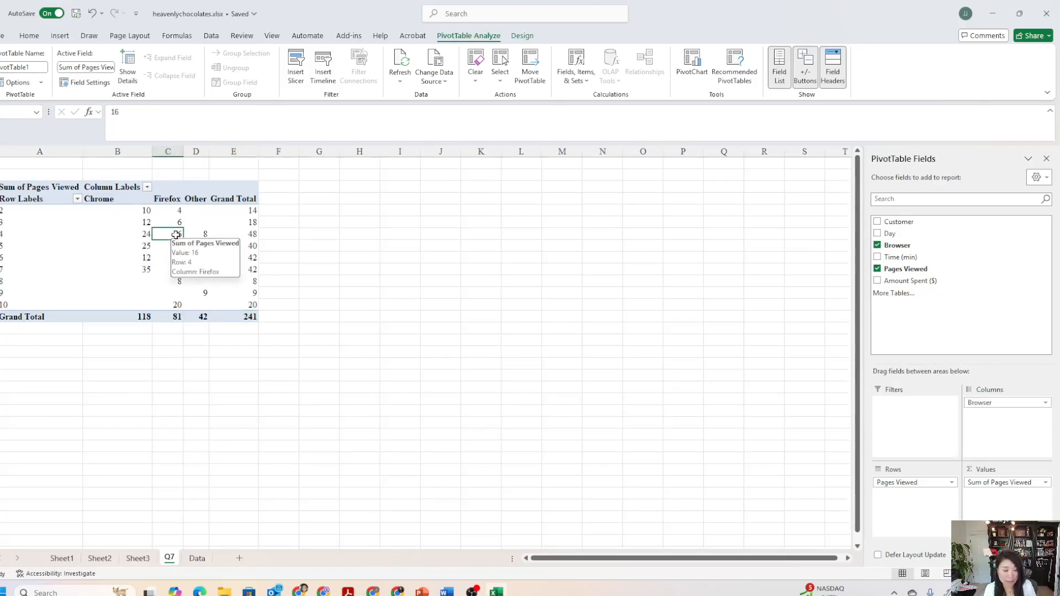
{"action": "right_click", "coordinate": [176, 234]}
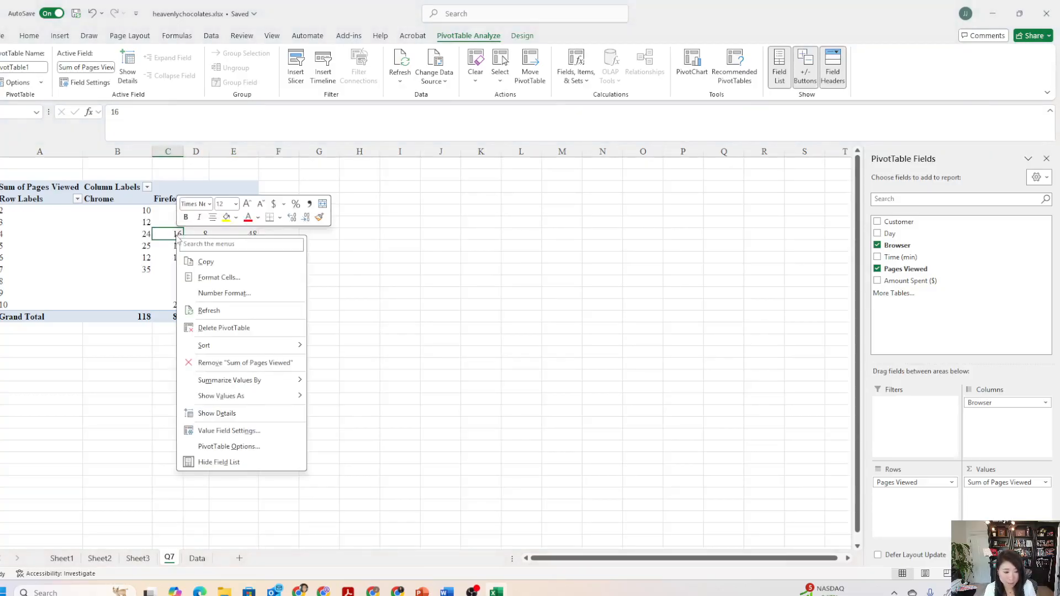
{"action": "mouse_move", "coordinate": [246, 398]}
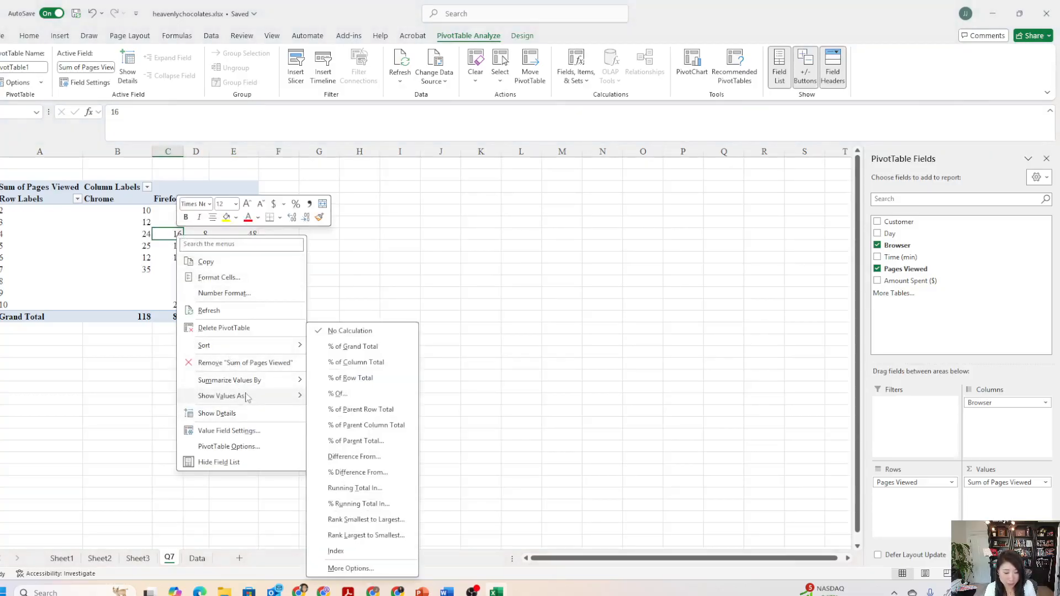
{"action": "mouse_move", "coordinate": [260, 381]}
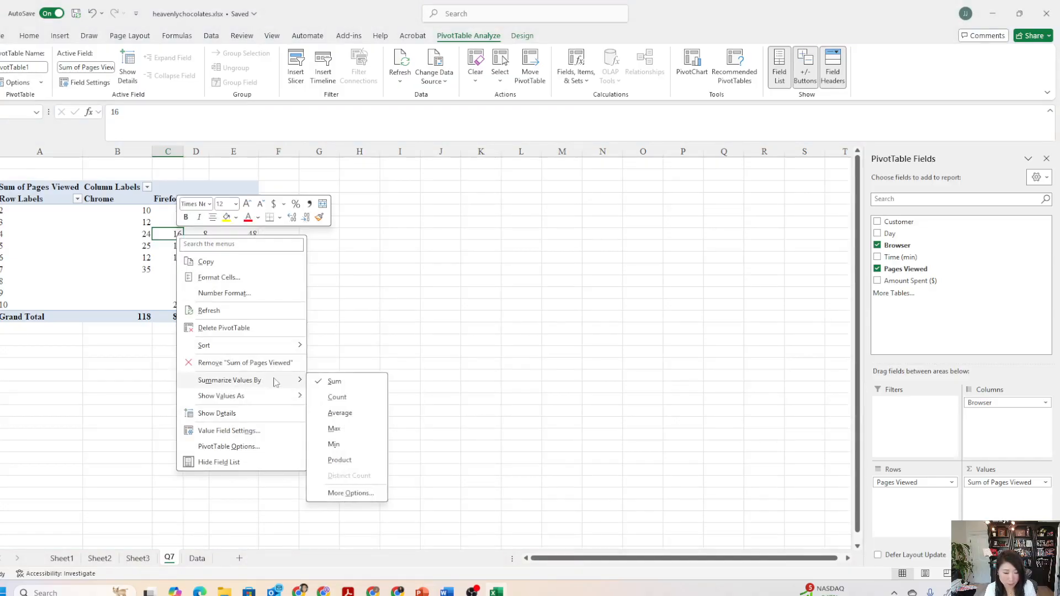
{"action": "left_click", "coordinate": [337, 398]}
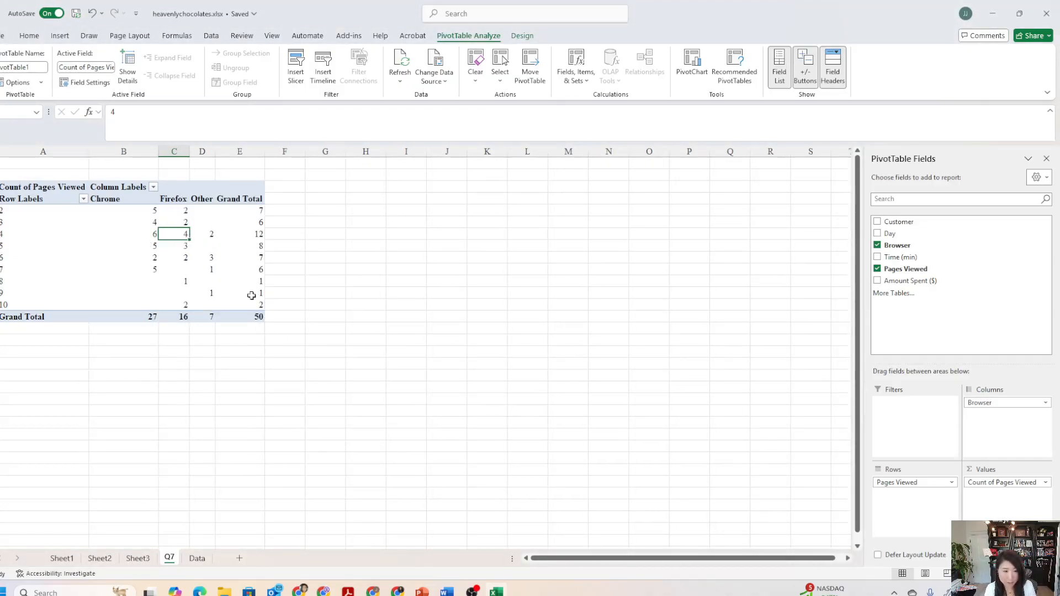
Examine the pivot table's overall total and the Pages Viewed row labels 2 to 10.
{"action": "left_click", "coordinate": [254, 318]}
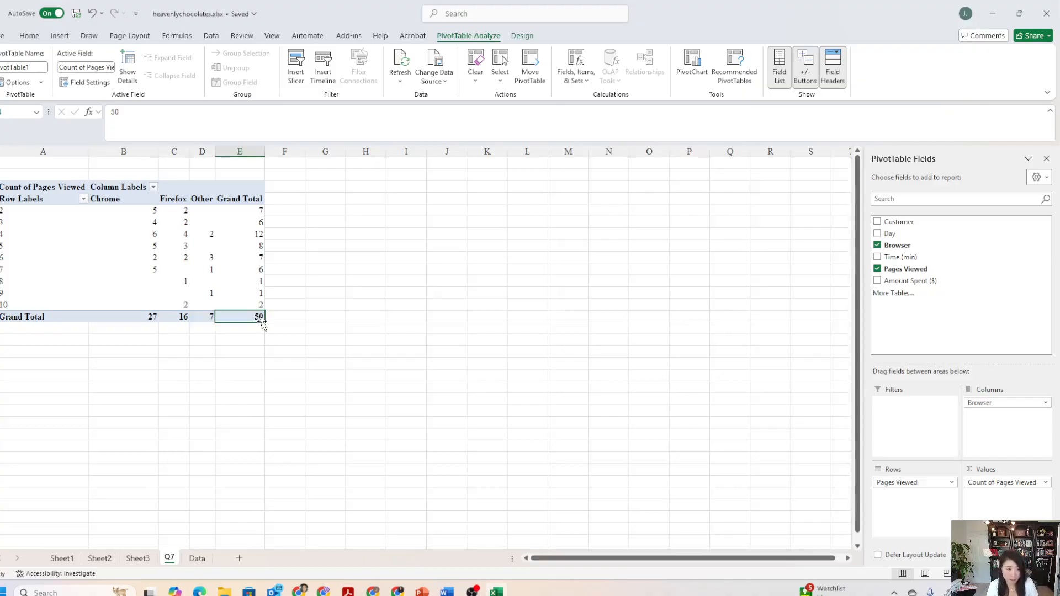
{"action": "mouse_move", "coordinate": [183, 245]}
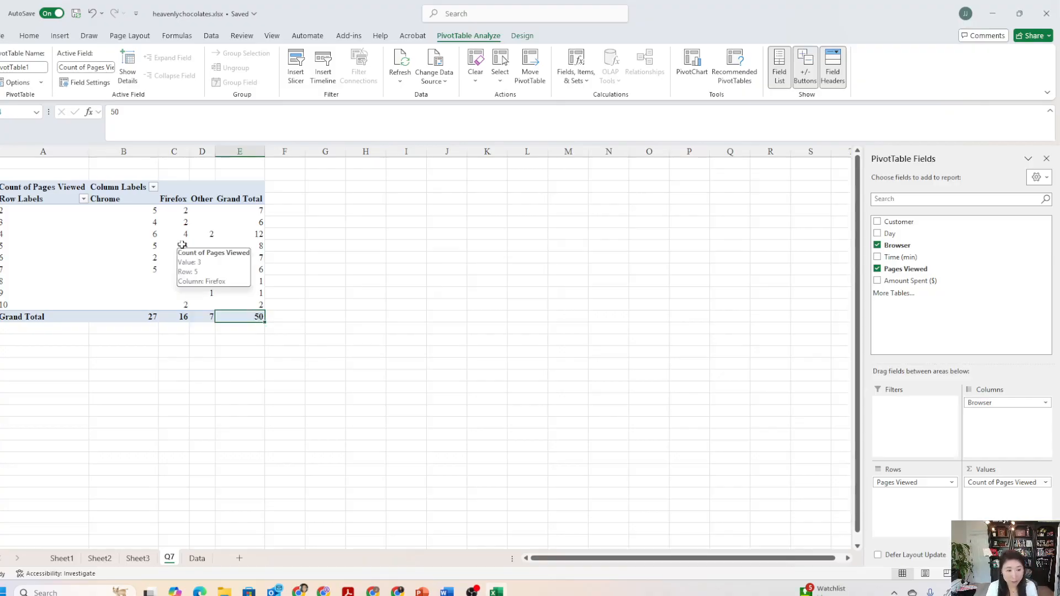
{"action": "left_click", "coordinate": [16, 215]}
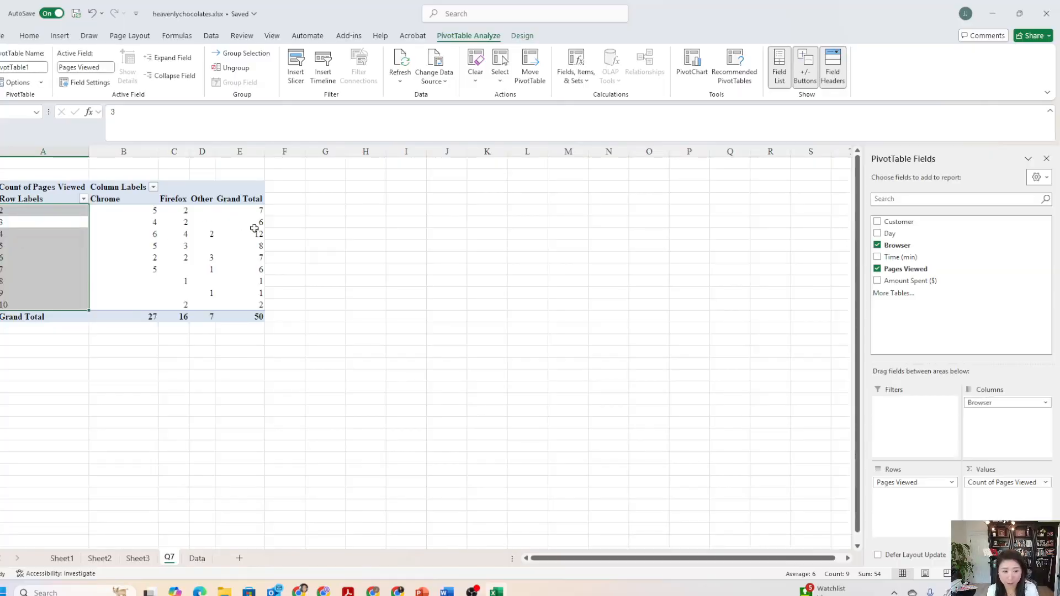
{"action": "mouse_move", "coordinate": [250, 265]}
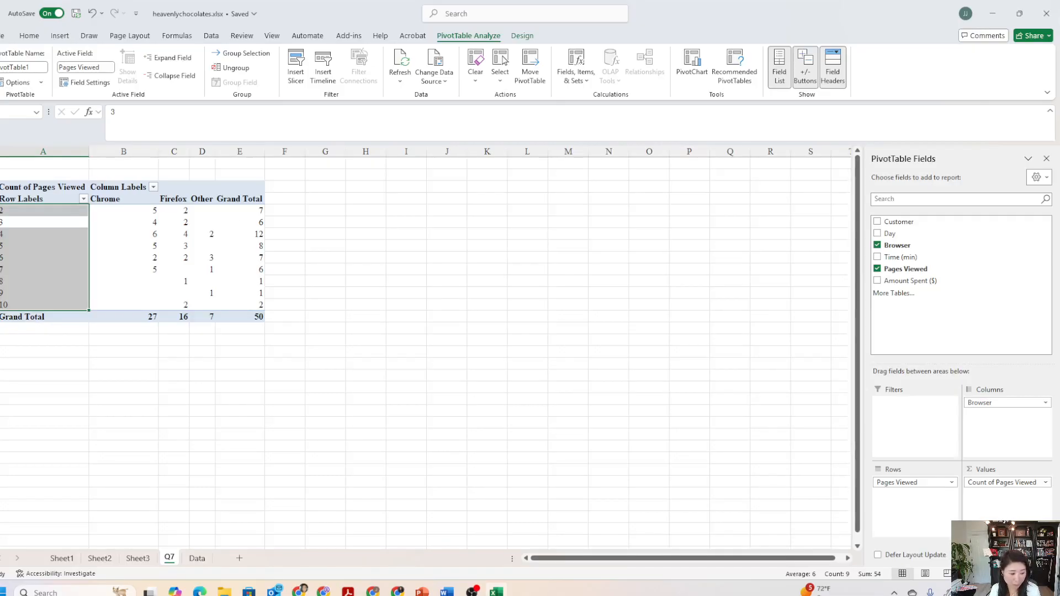
Check the Question 2 class grouping notes on the course page in the browser, and return to the Excel workbook.
{"action": "key", "text": "alt+Tab"}
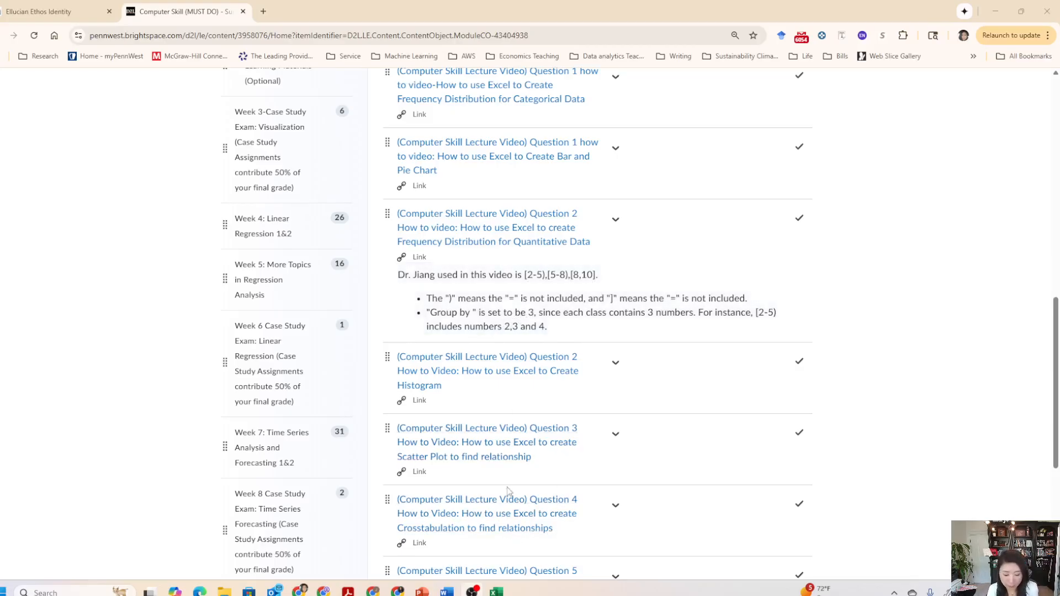
{"action": "mouse_move", "coordinate": [497, 589]}
{"action": "left_click", "coordinate": [497, 571]}
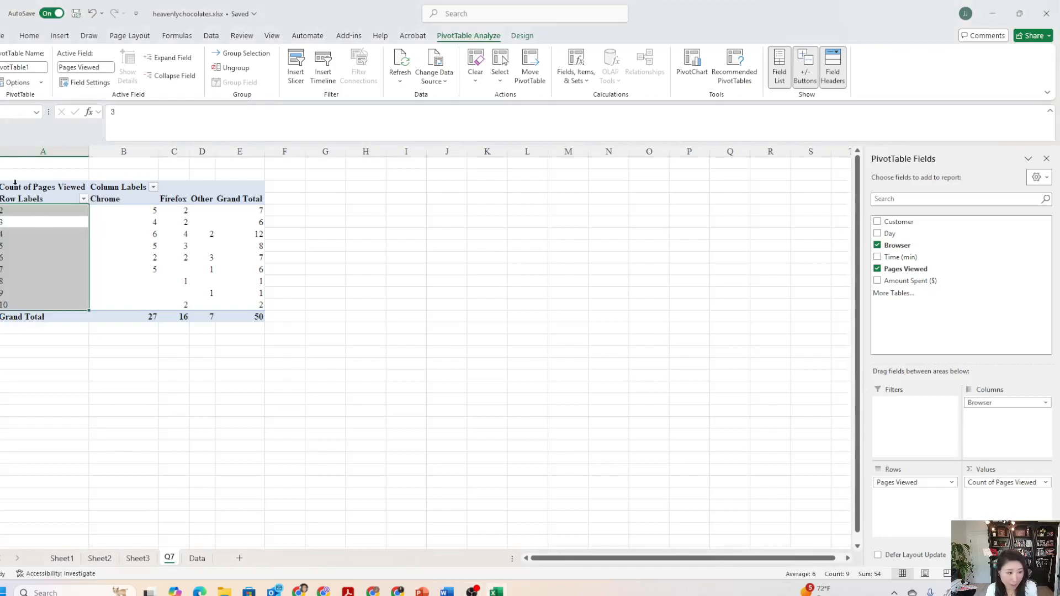
Group the pivot table's Pages Viewed row labels into intervals of 3, starting at 2 and ending at 10.
{"action": "left_click", "coordinate": [45, 216]}
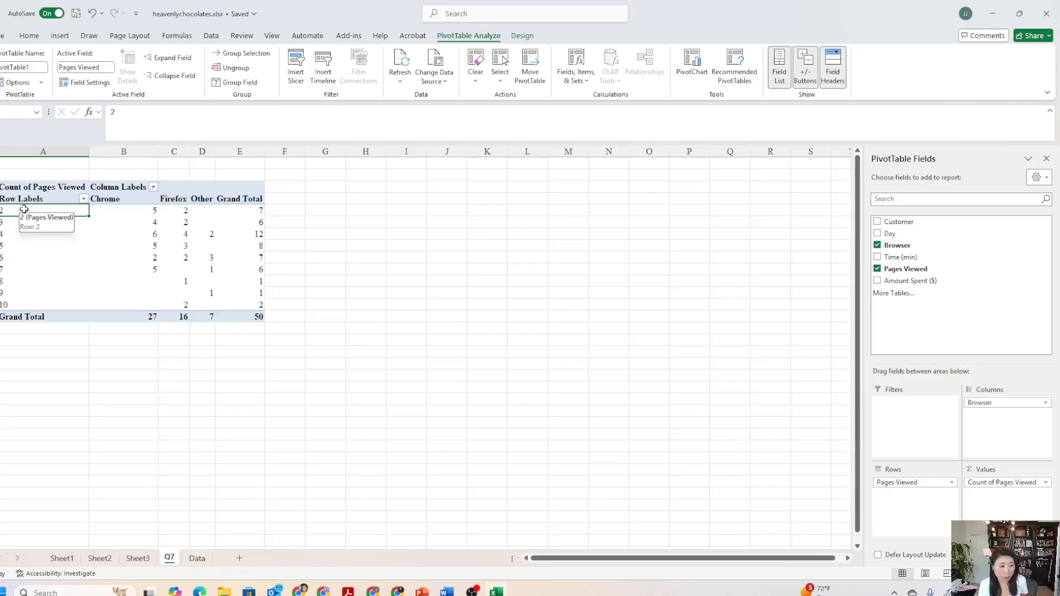
{"action": "left_click", "coordinate": [7, 219]}
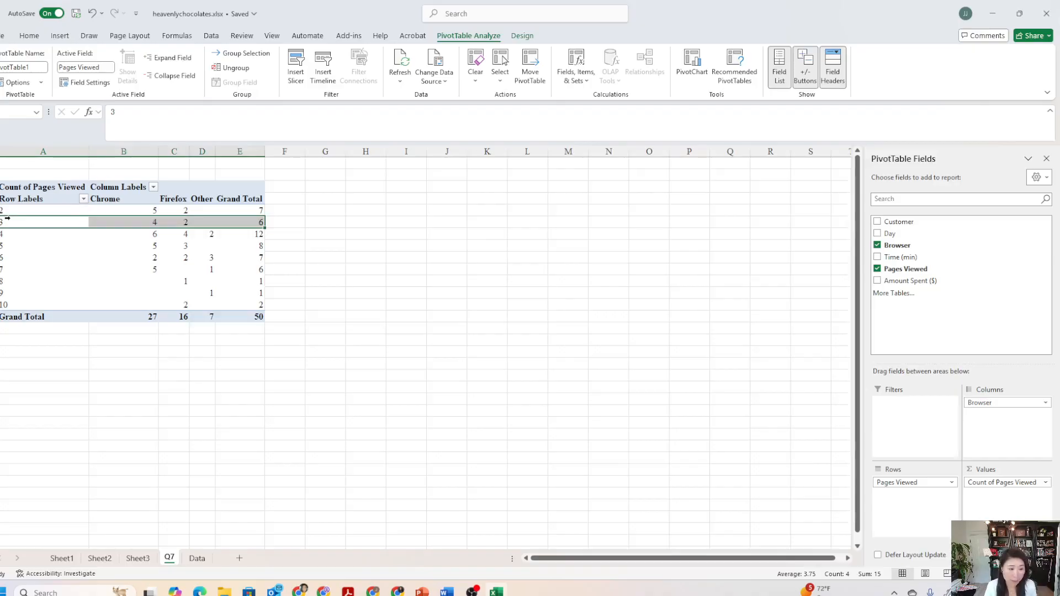
{"action": "left_click", "coordinate": [12, 218]}
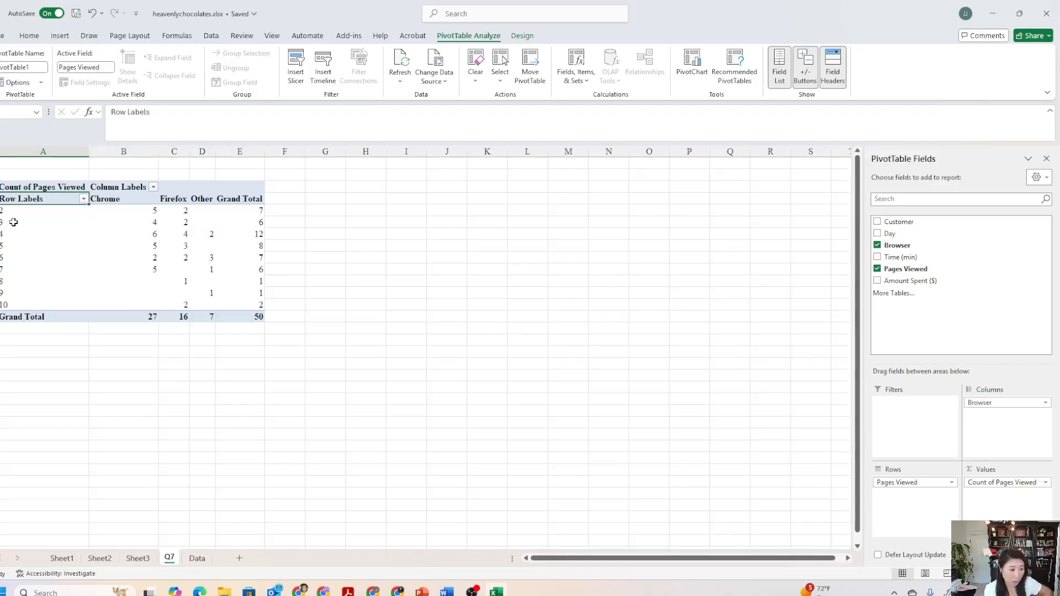
{"action": "right_click", "coordinate": [15, 225]}
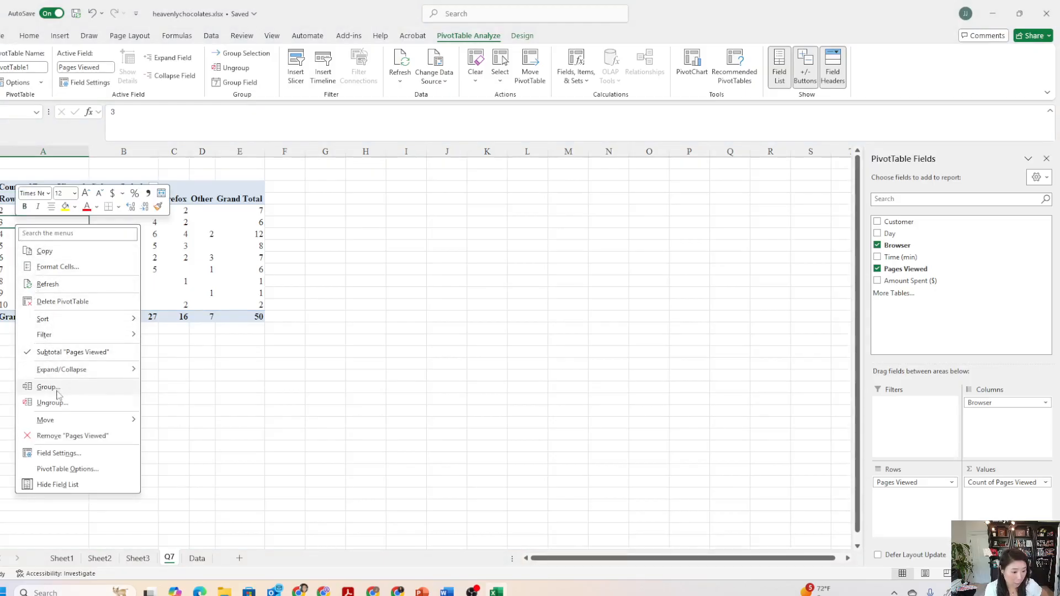
{"action": "left_click", "coordinate": [47, 387]}
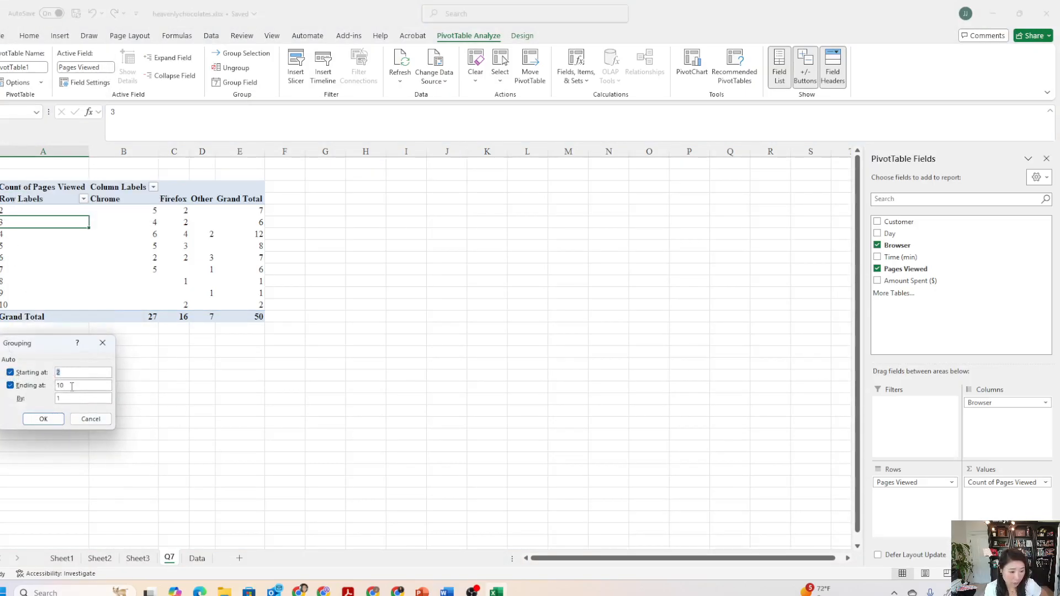
{"action": "left_click_drag", "start_coordinate": [69, 398], "coordinate": [50, 398]}
{"action": "type", "text": "3"}
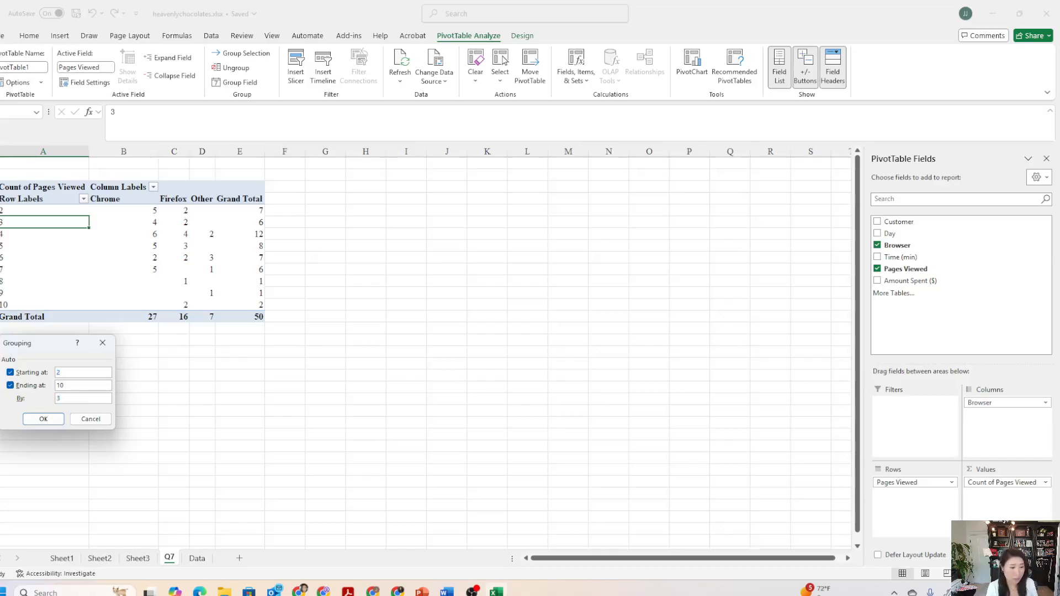
{"action": "left_click", "coordinate": [43, 419]}
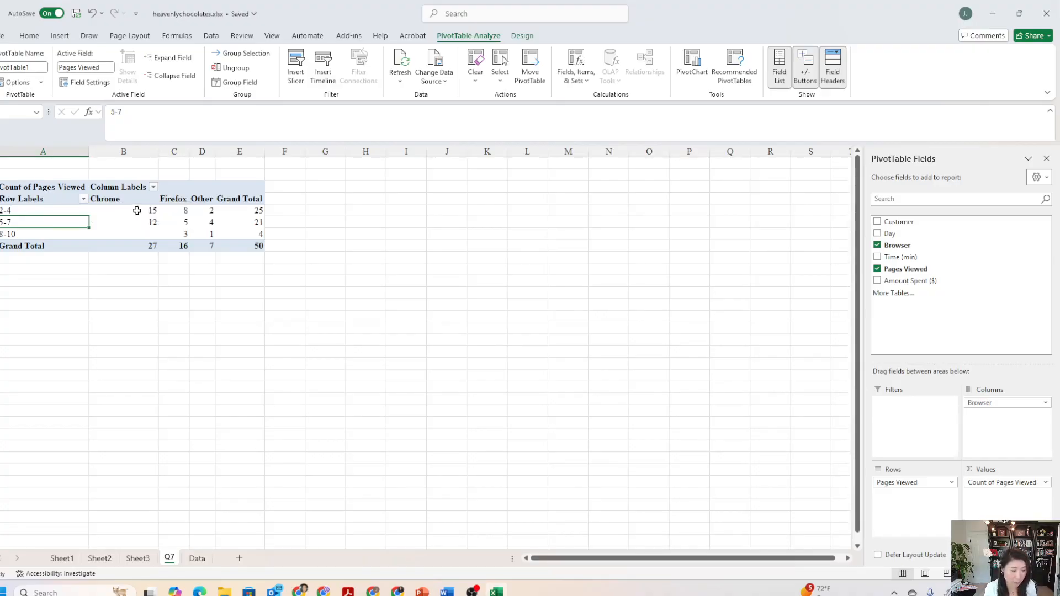
Insert a Clustered Column PivotChart from the grouped Pages Viewed by Browser pivot table.
{"action": "mouse_move", "coordinate": [137, 210]}
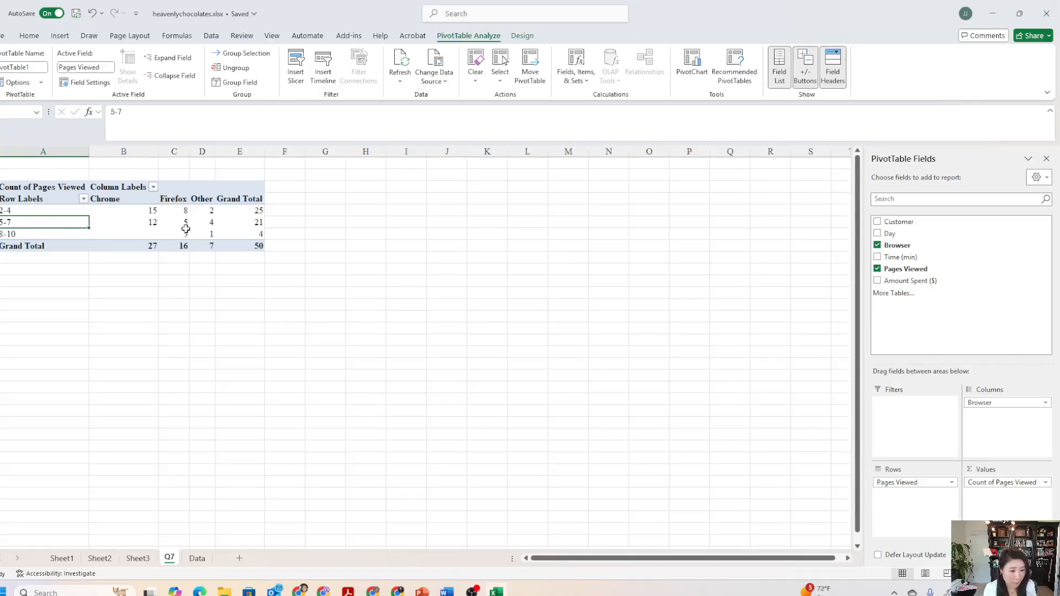
{"action": "mouse_move", "coordinate": [197, 214]}
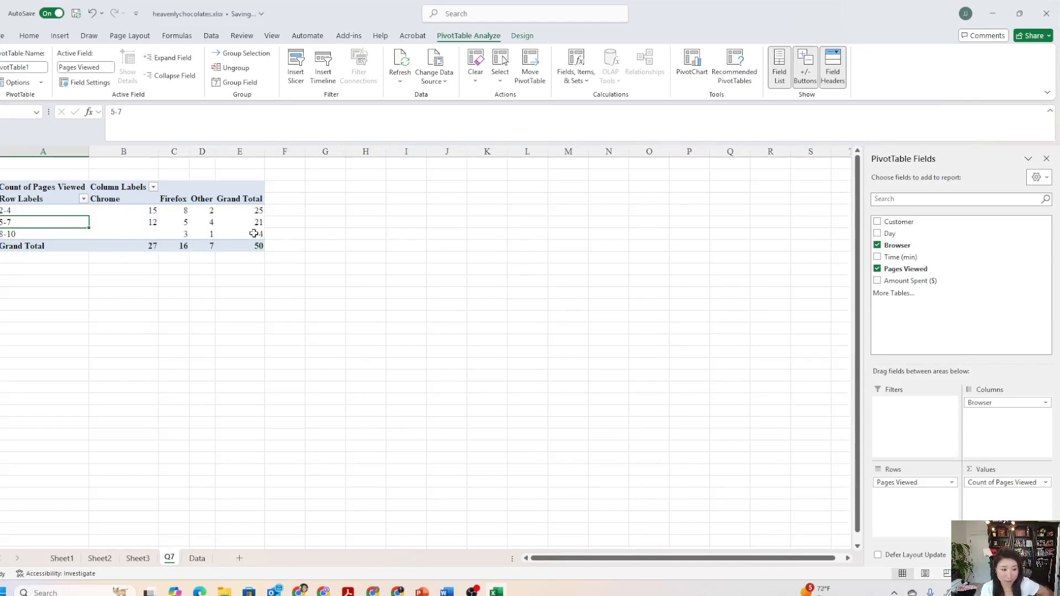
{"action": "mouse_move", "coordinate": [253, 233]}
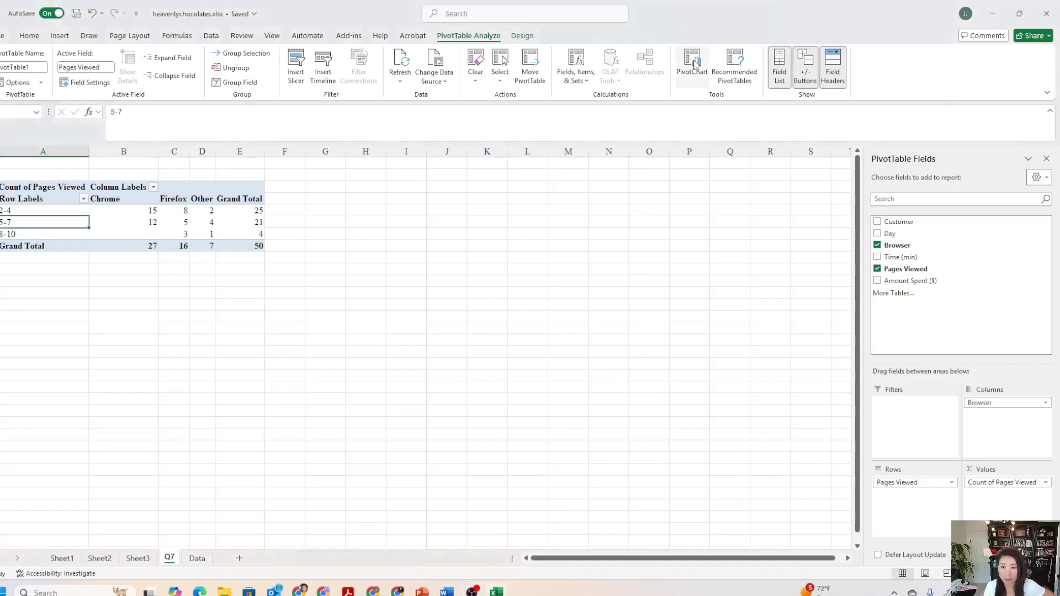
{"action": "left_click", "coordinate": [695, 65]}
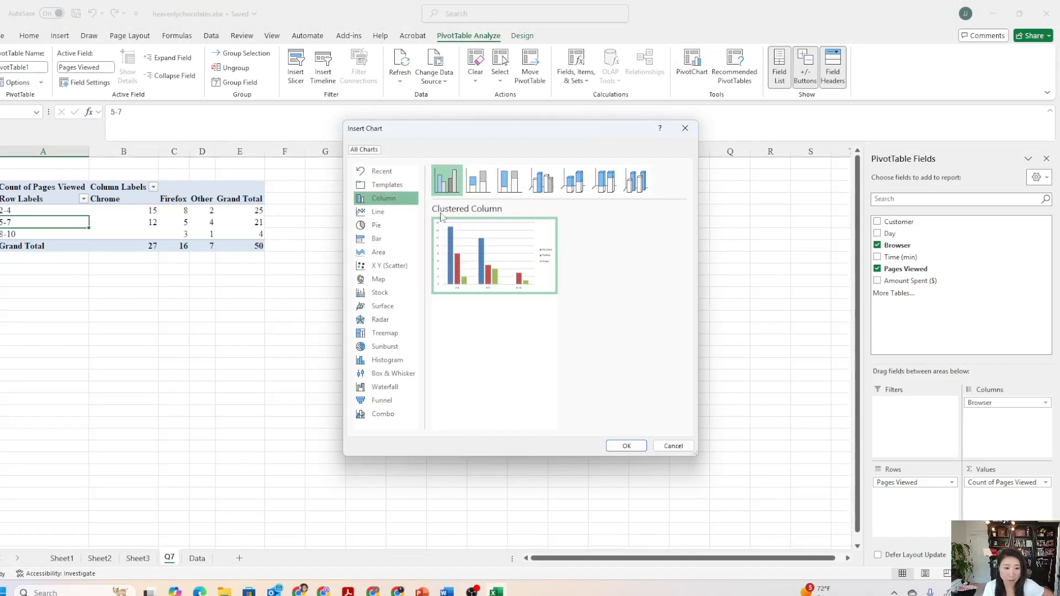
{"action": "left_click", "coordinate": [623, 445]}
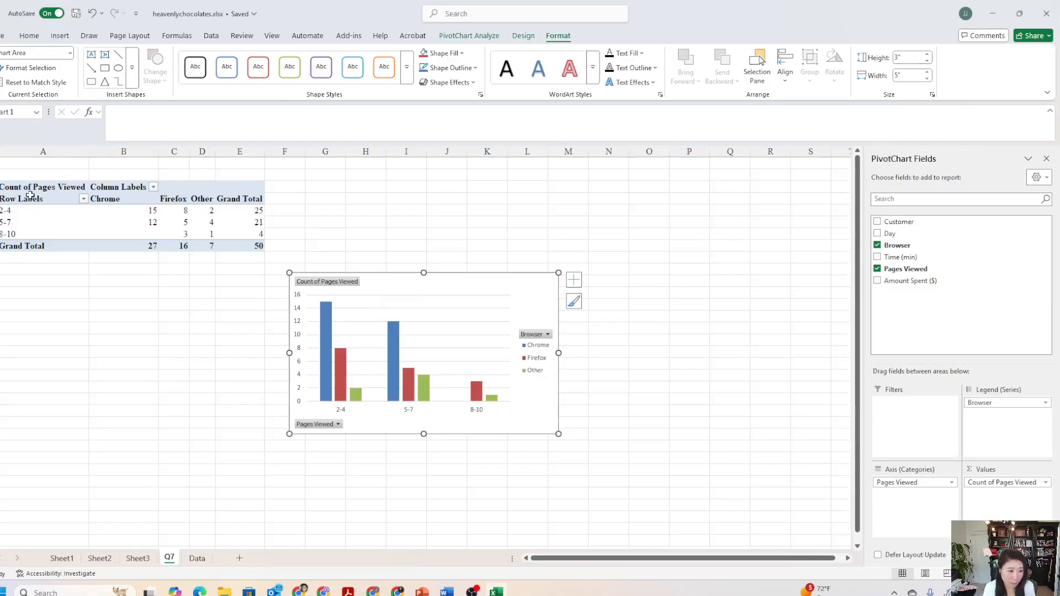
{"action": "mouse_move", "coordinate": [208, 221]}
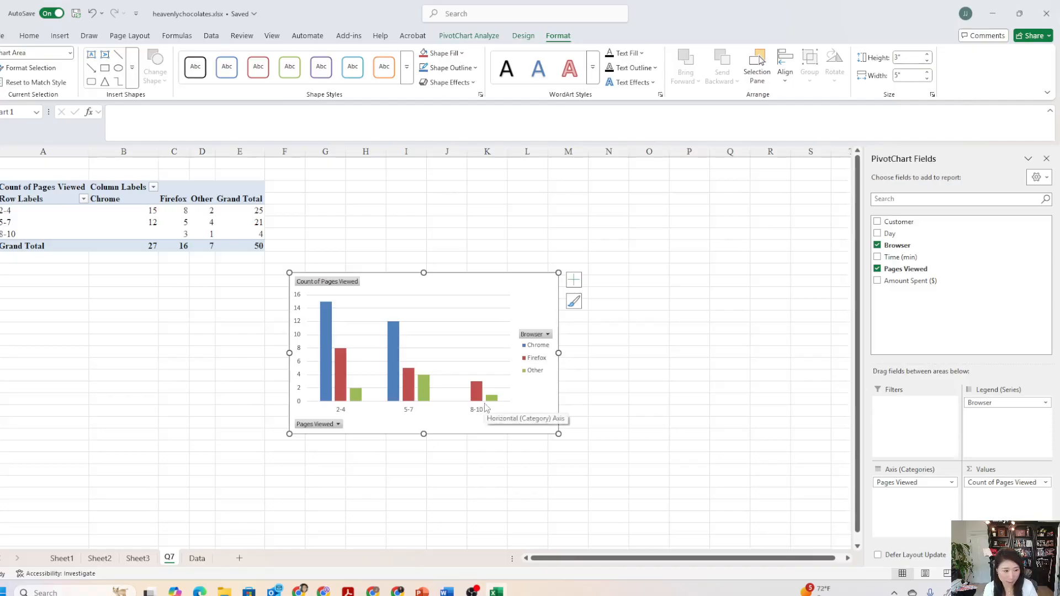
{"action": "mouse_move", "coordinate": [475, 397]}
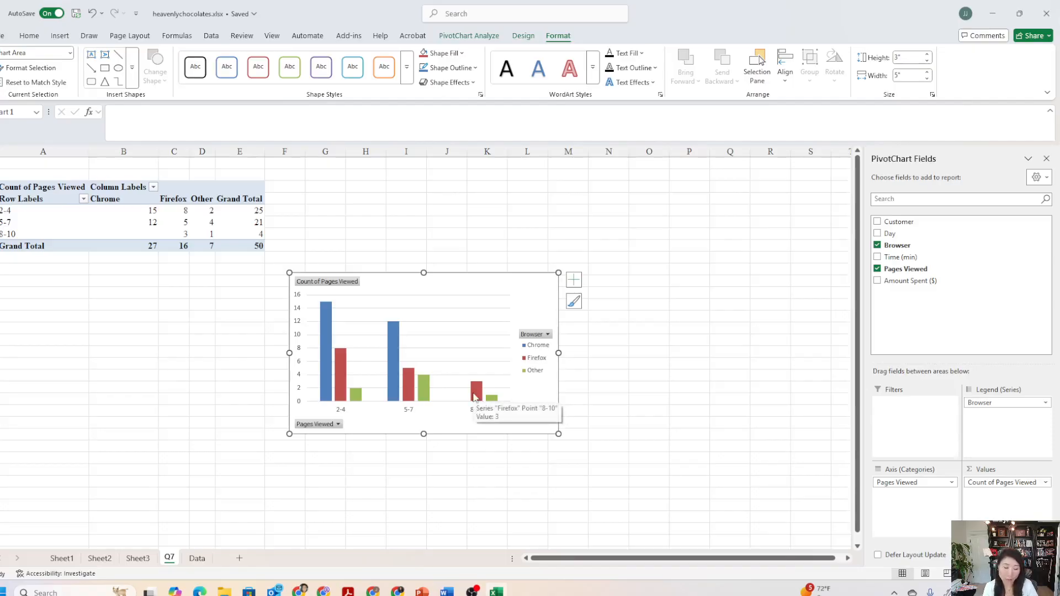